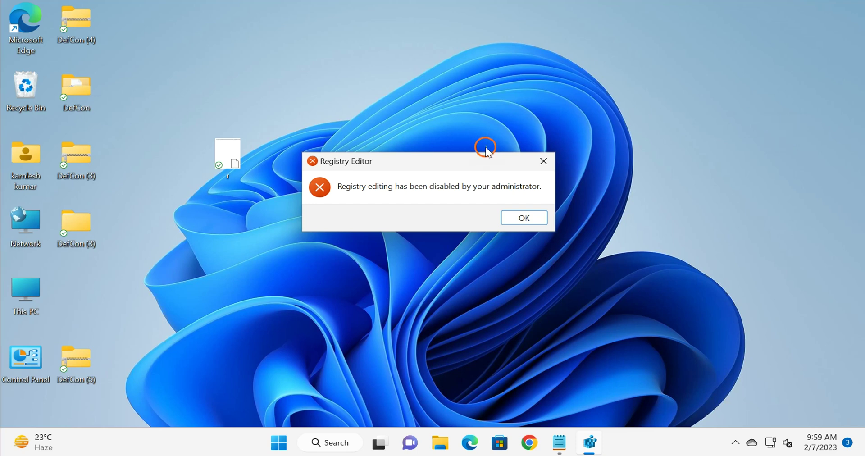
Dismiss the registry-disabled error and launch Command Prompt (cmd) as administrator.
drag(464, 160, 485, 81)
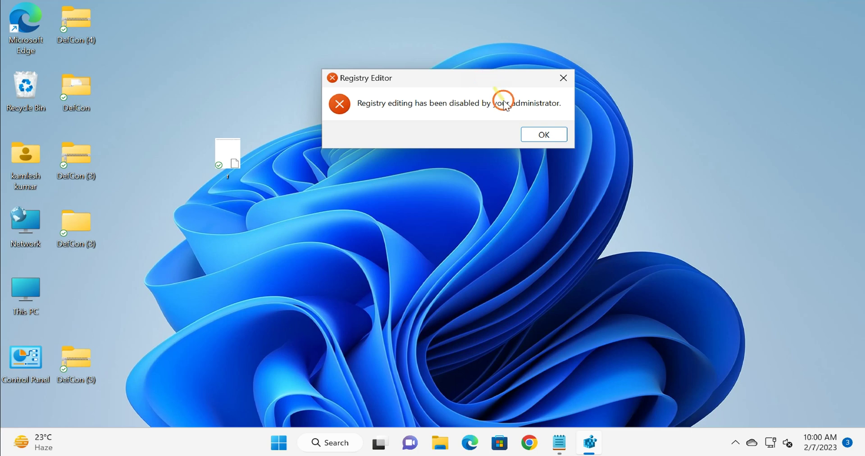
click(558, 133)
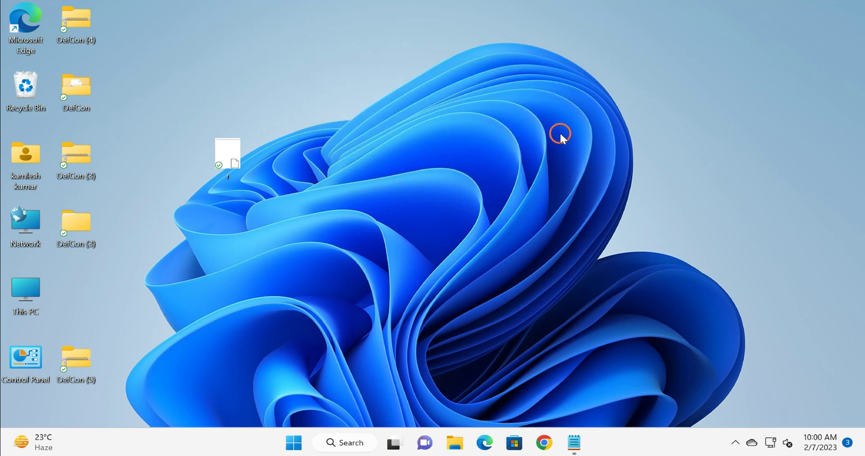
click(295, 442)
text(cmd)
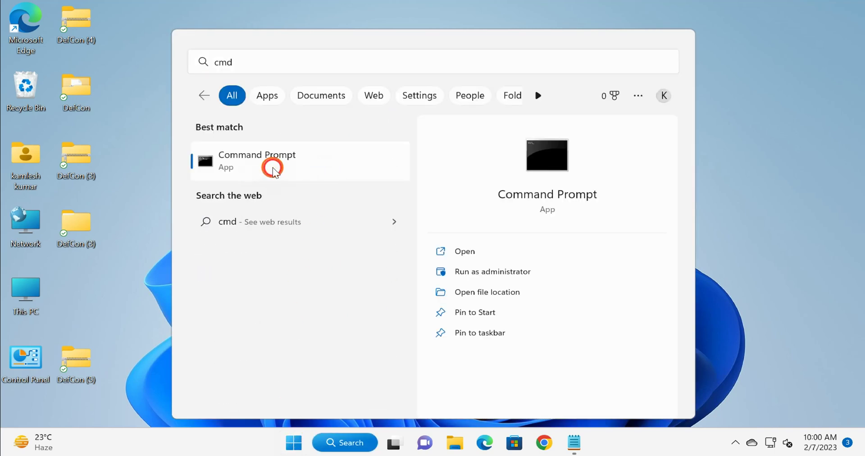
right_click(273, 170)
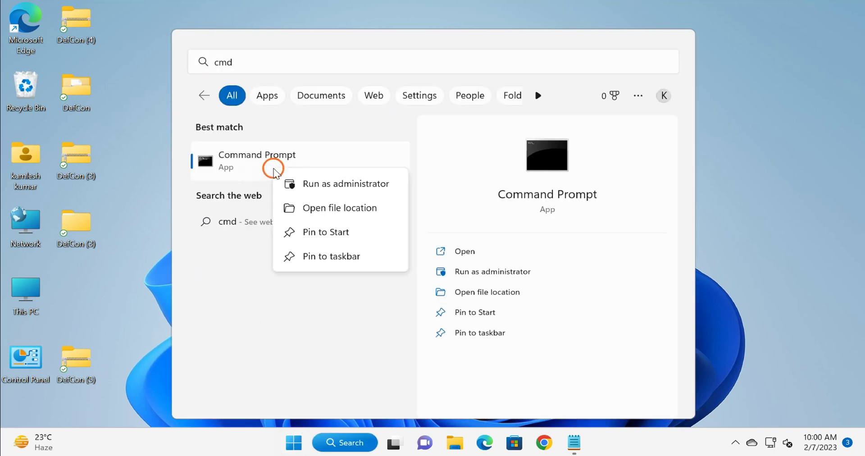
click(346, 183)
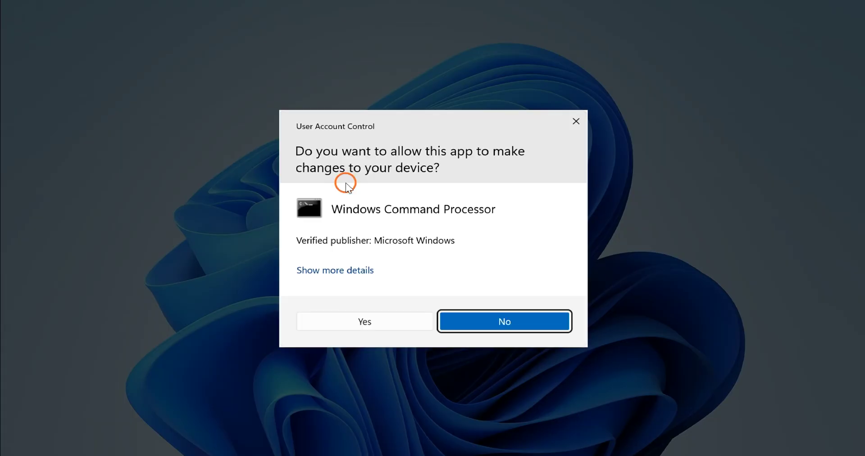
Allow Windows Command Processor to run elevated in the User Account Control prompt.
click(380, 322)
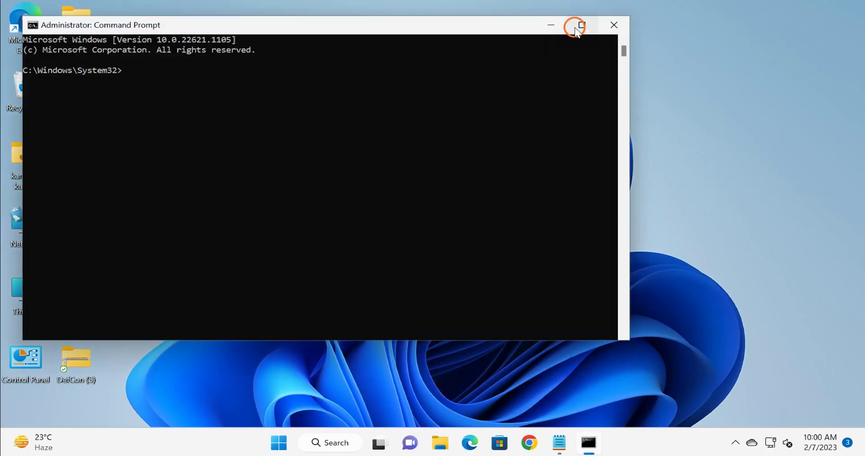
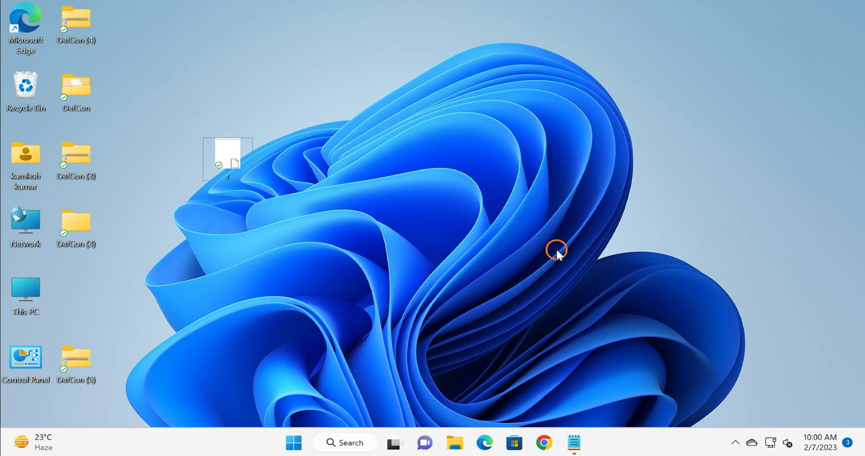
Run gpedit.msc from the Win+R Run box to launch the Local Group Policy Editor.
key(super+r)
drag(175, 293, 500, 83)
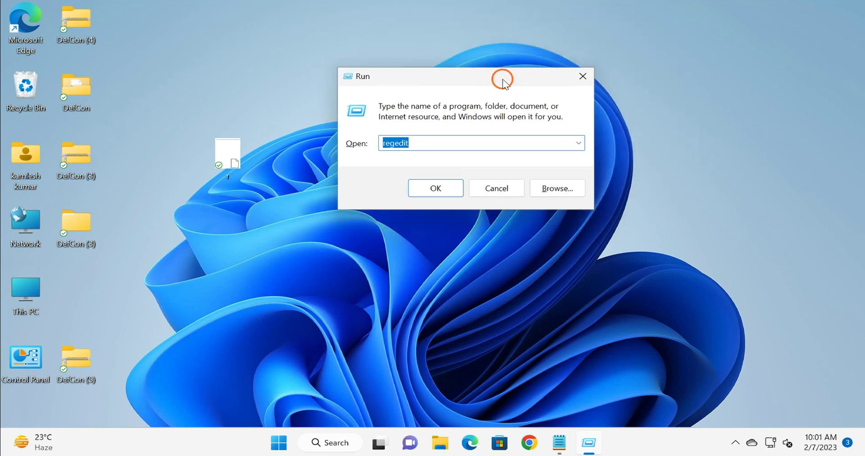
text(gpedi)
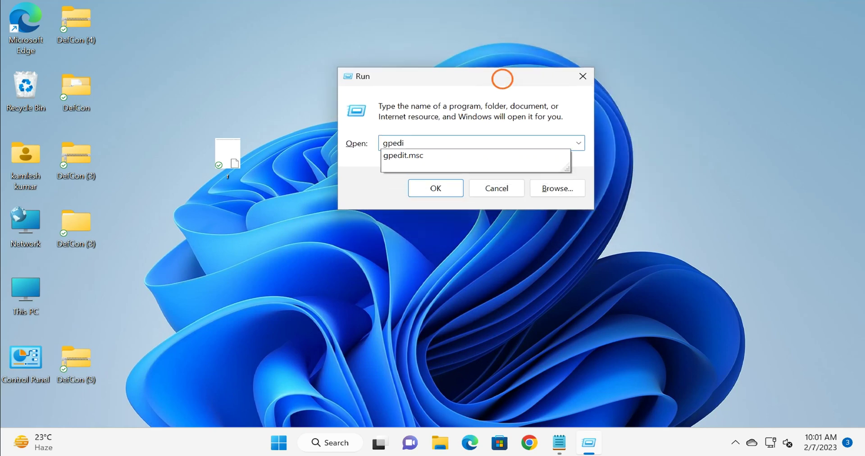
key(Down)
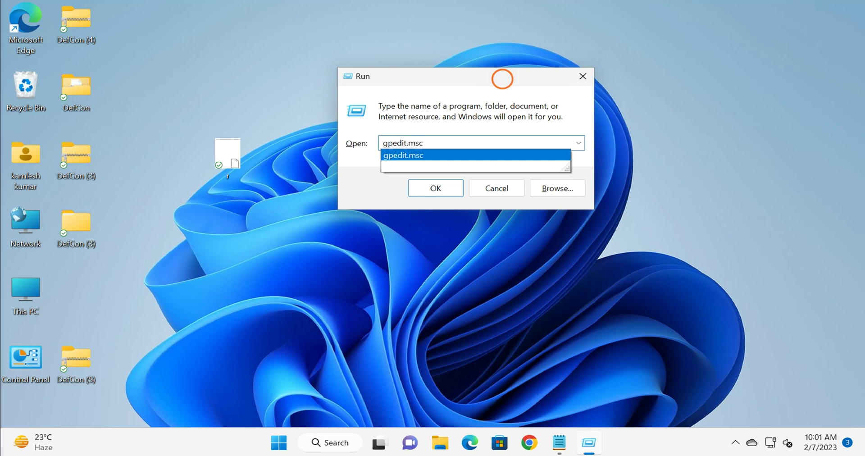
key(Return)
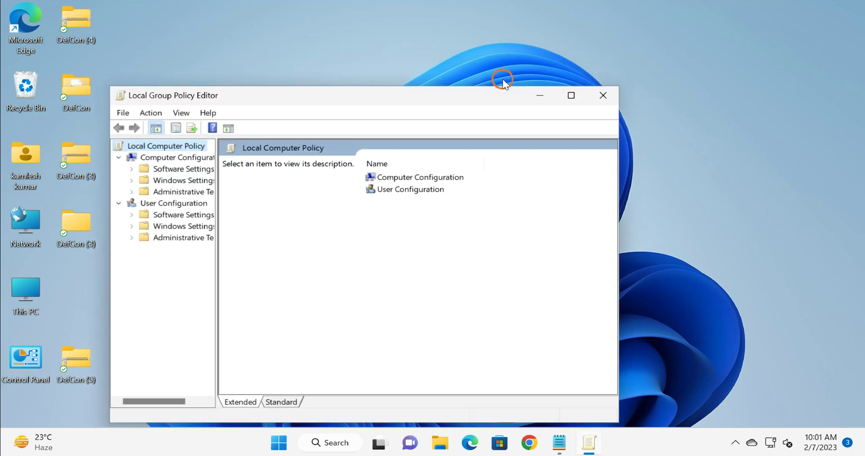
Maximize the Group Policy Editor and widen its folder tree pane to show full names.
click(572, 95)
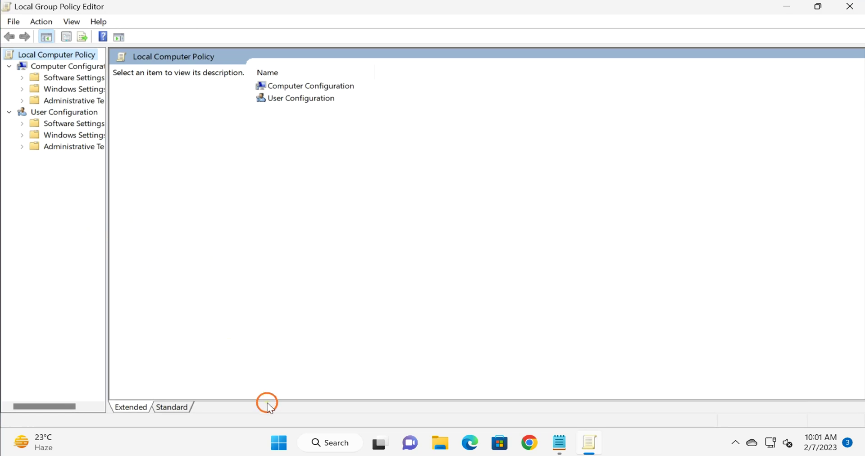
click(279, 443)
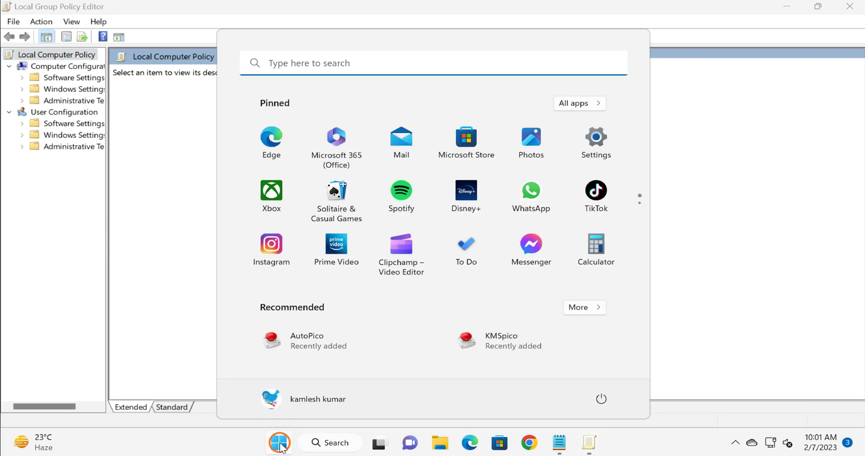
text(group)
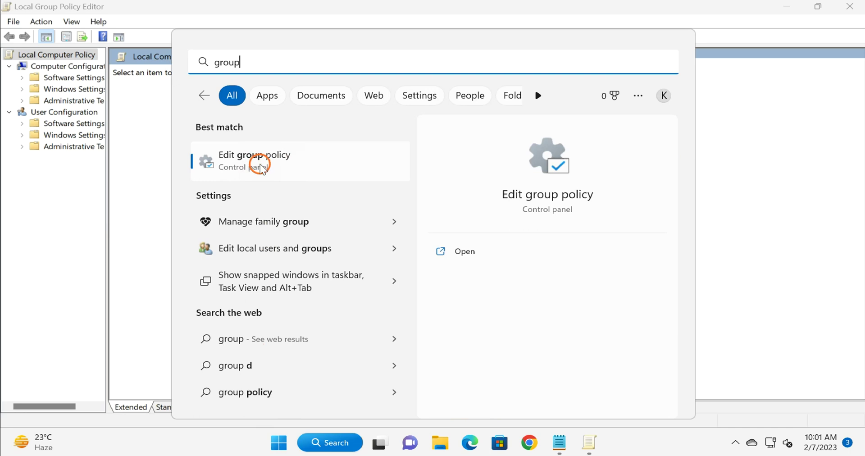
click(86, 210)
drag(106, 207, 199, 232)
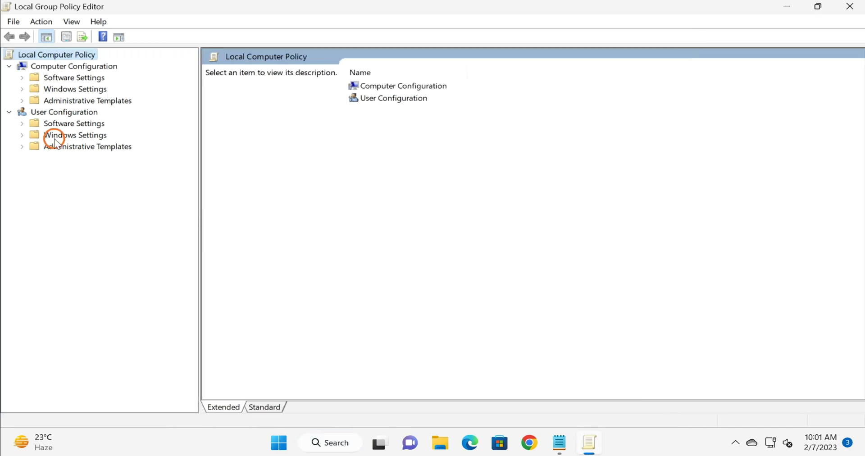
Navigate to User Configuration > Administrative Templates > System.
click(54, 116)
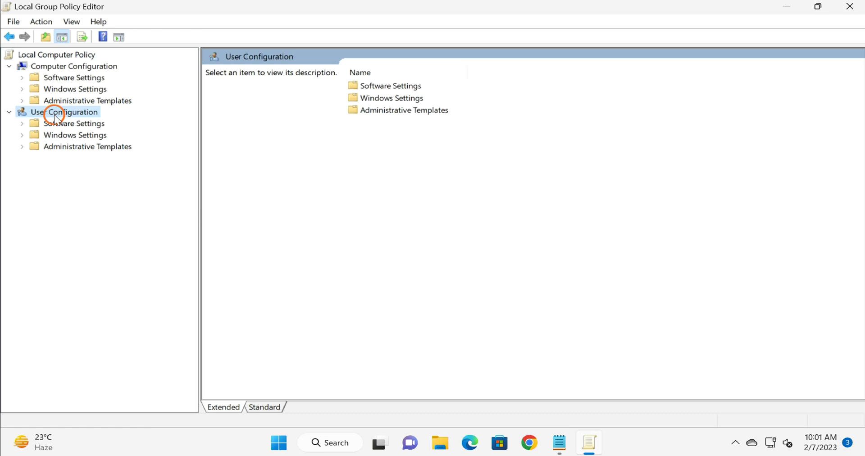
click(19, 148)
click(72, 149)
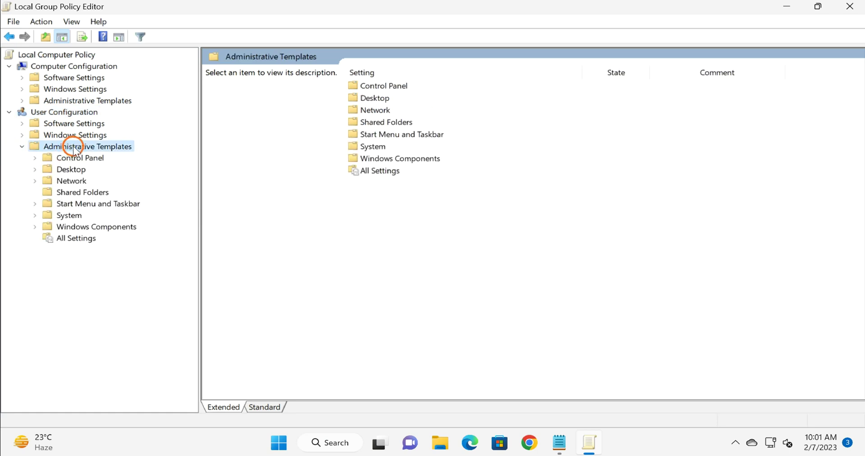
click(73, 225)
click(71, 218)
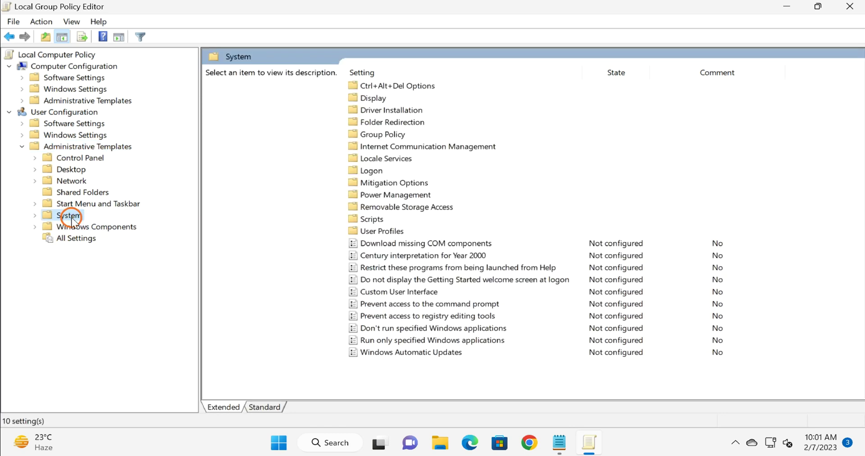
In the Standard view, open the 'Prevent access to registry editing tools' policy.
click(264, 406)
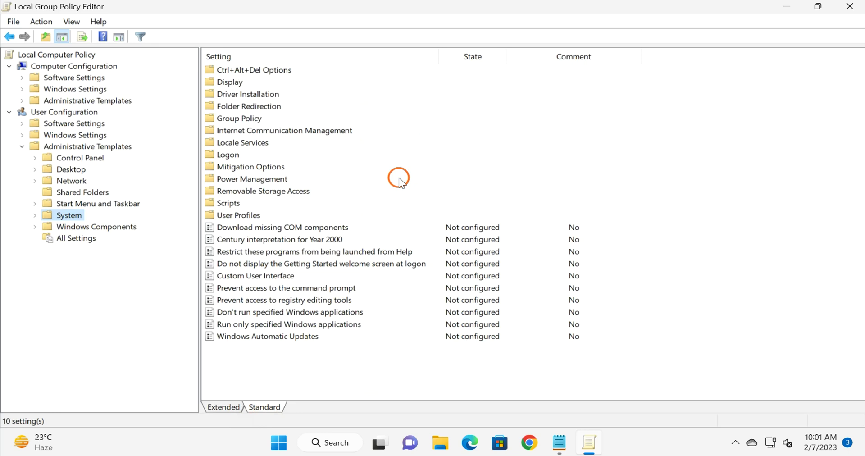
click(272, 300)
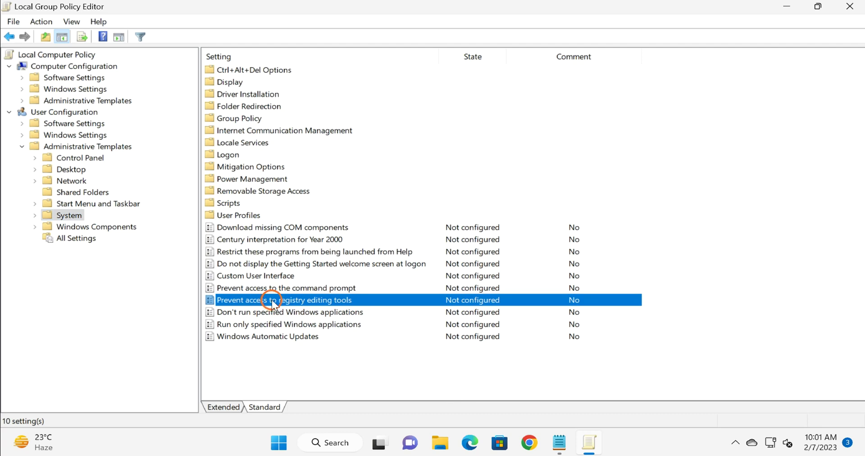
double_click(272, 300)
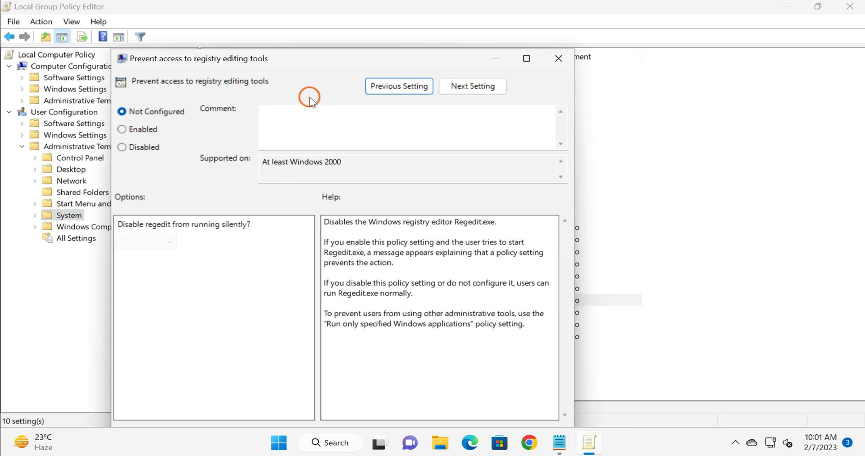
Set 'Prevent access to registry editing tools' to Disabled, apply, and close the editor.
click(522, 66)
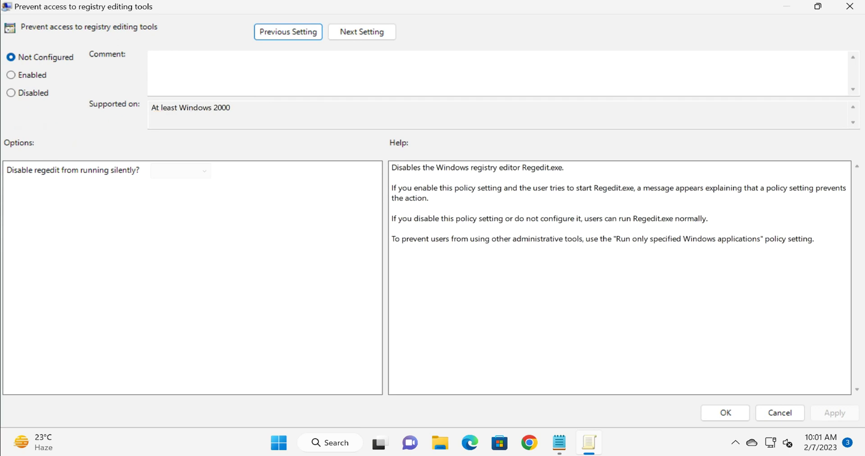
click(18, 96)
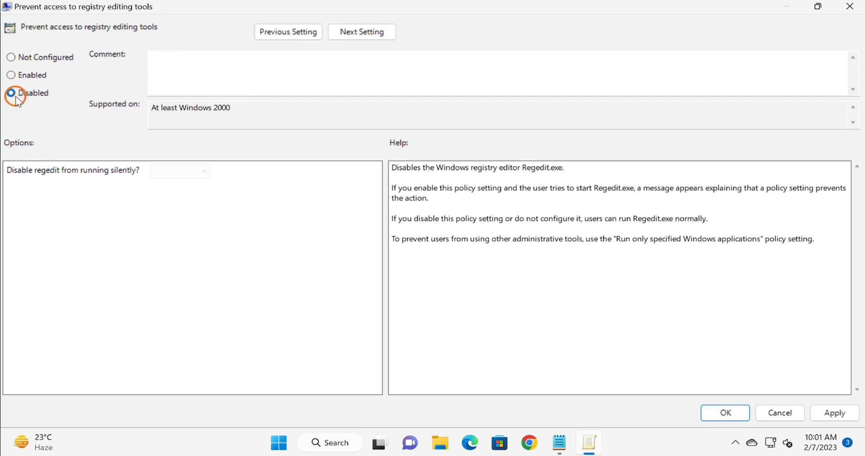
click(834, 415)
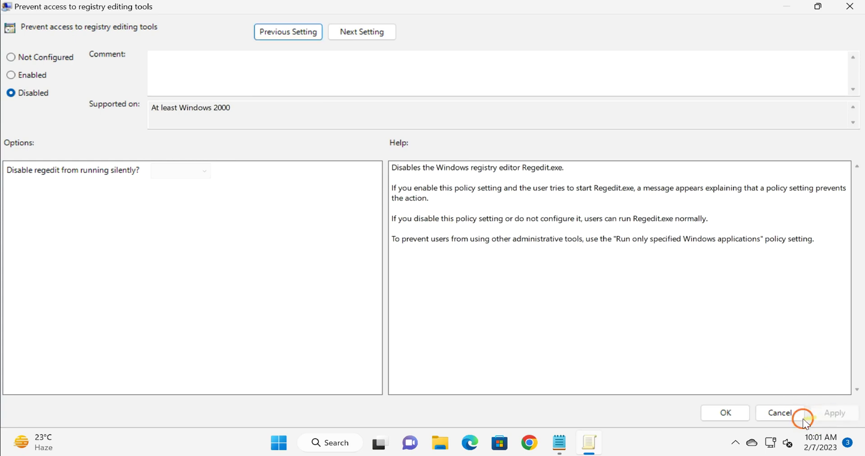
click(727, 417)
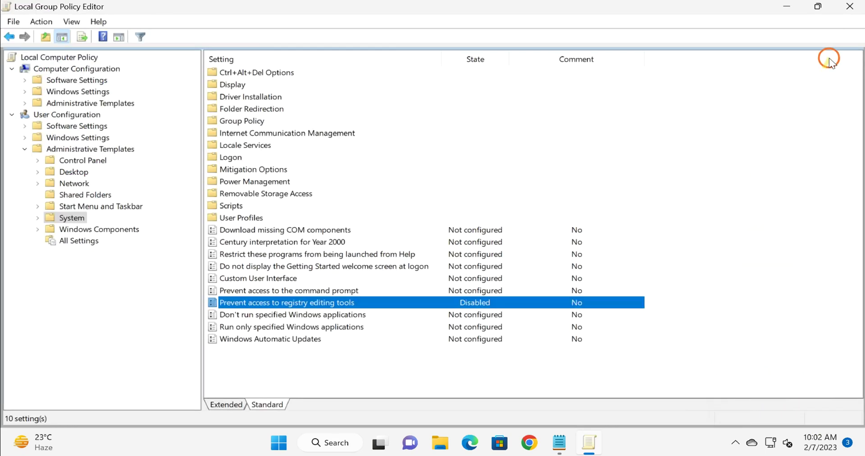
click(849, 6)
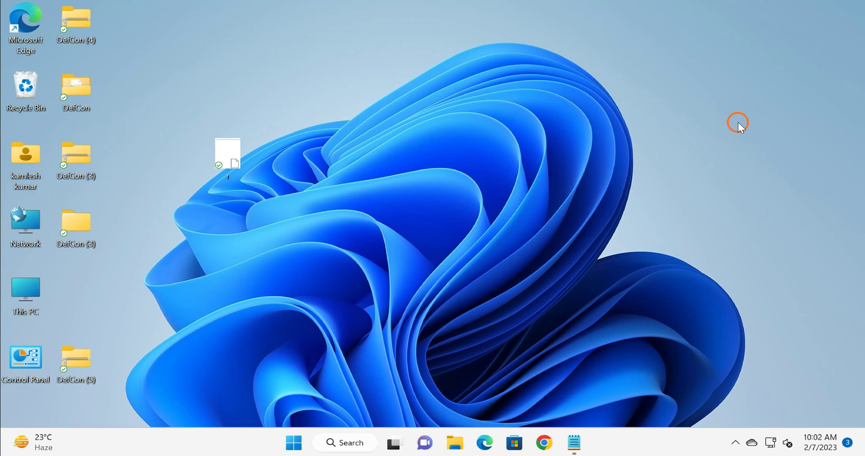
Reopen the Run box and begin typing regedit to launch Registry Editor.
key(super+r)
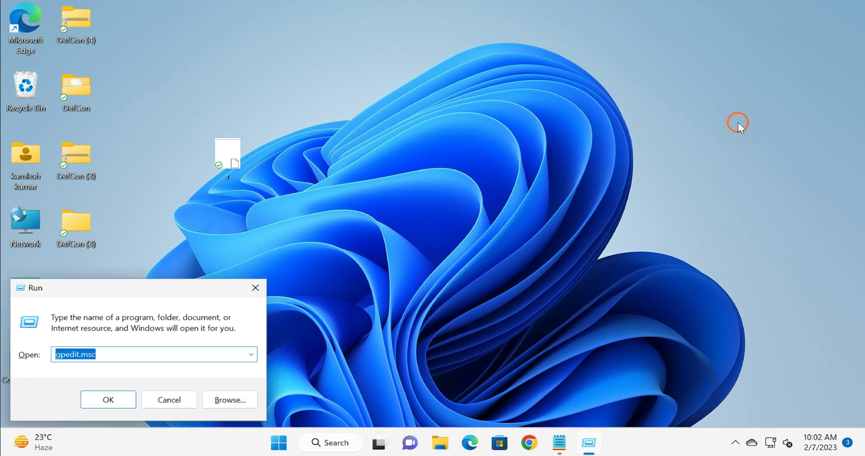
text(reg)
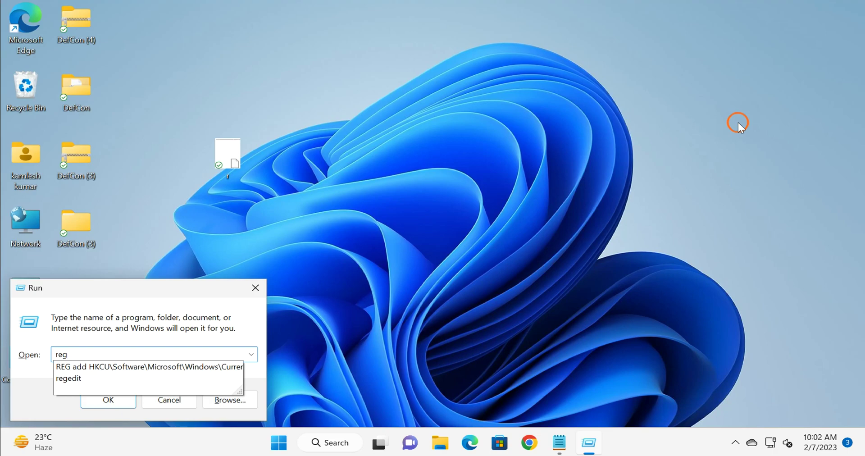
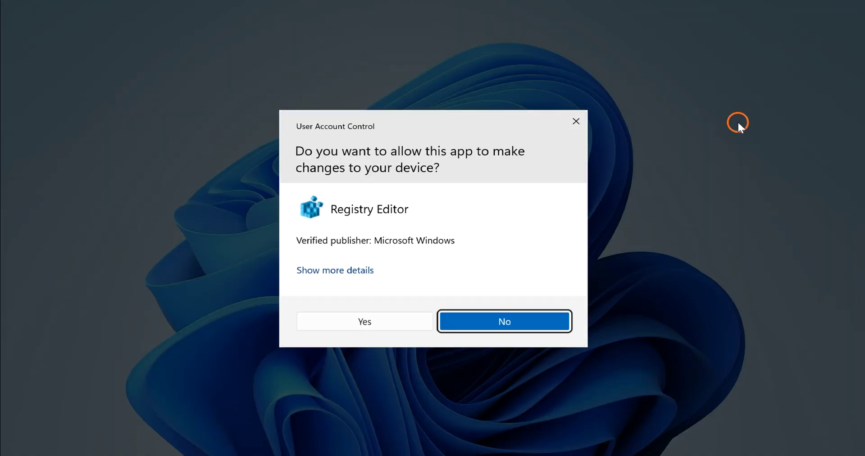
Approve the UAC prompt so Registry Editor opens at Policies\System with only its unset (Default) value.
click(393, 324)
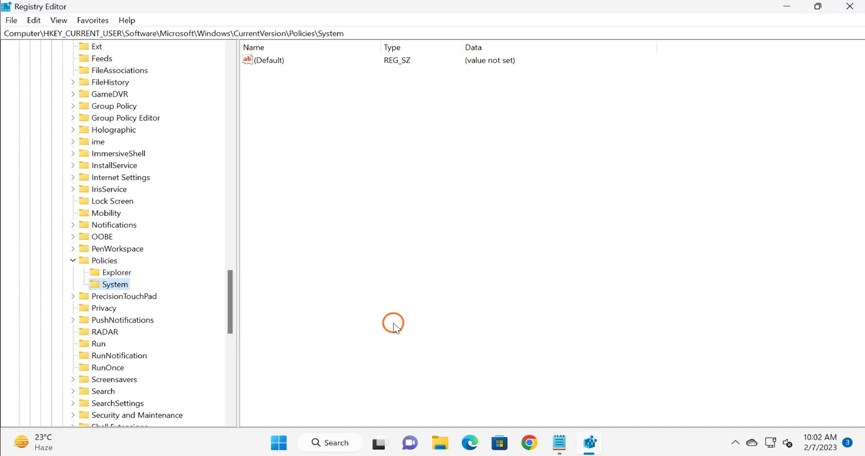